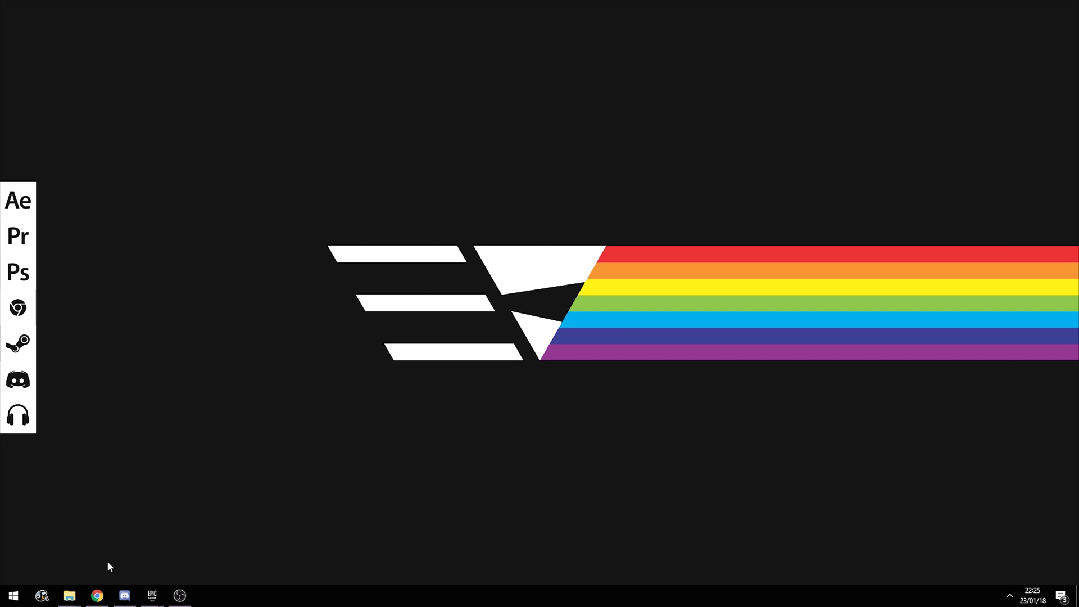
Step: Bring Chrome forward to show the obsproject.com downloads for Windows, macOS and Linux
{"action": "left_click", "coordinate": [97, 595]}
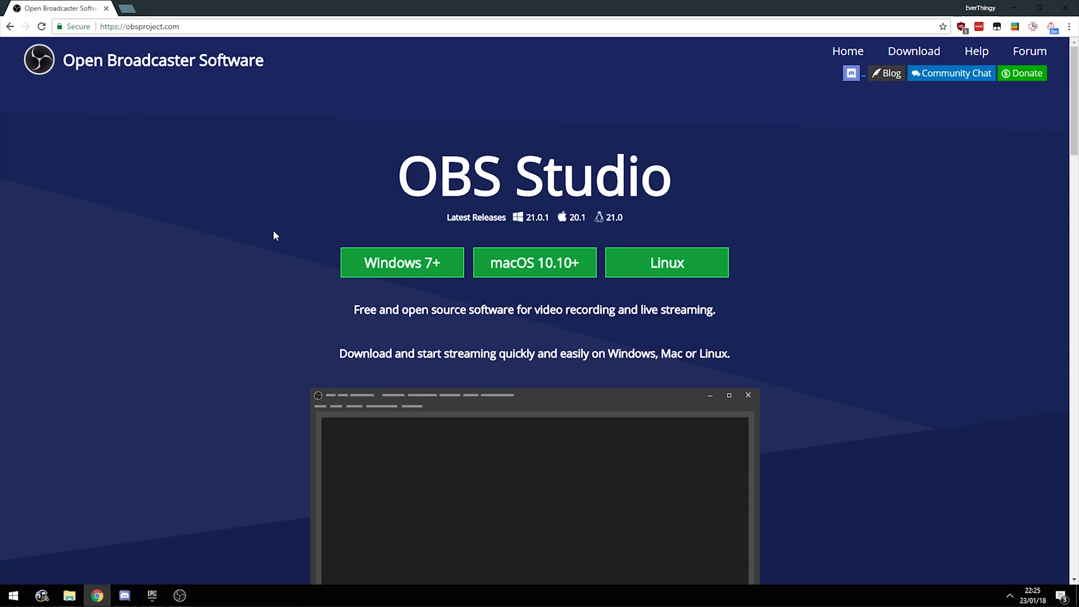
{"action": "scroll", "coordinate": [266, 321], "scroll_direction": "down", "scroll_amount": 2}
{"action": "scroll", "coordinate": [257, 337], "scroll_direction": "up", "scroll_amount": 2}
Step: Set the OBS theme to Acri in General settings and move the Settings window aside
{"action": "left_click", "coordinate": [180, 595]}
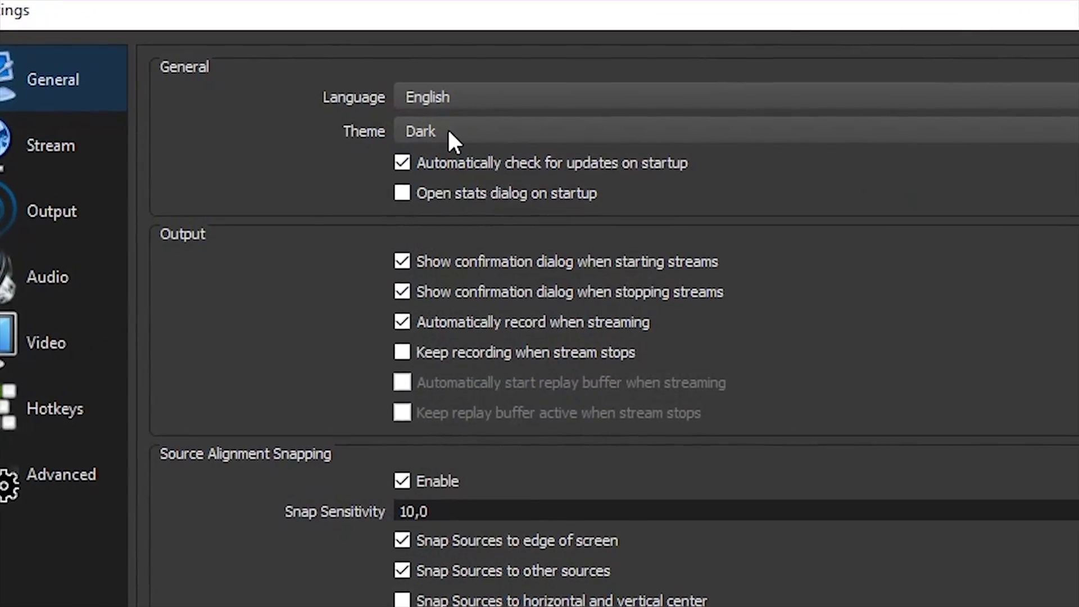
{"action": "left_click", "coordinate": [419, 132]}
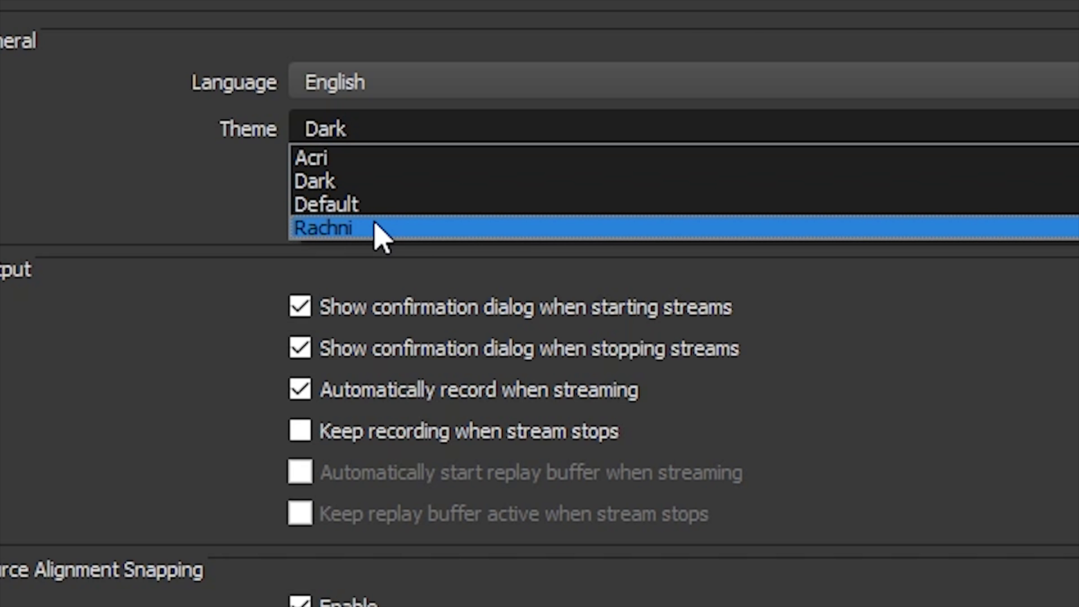
{"action": "left_click", "coordinate": [342, 161]}
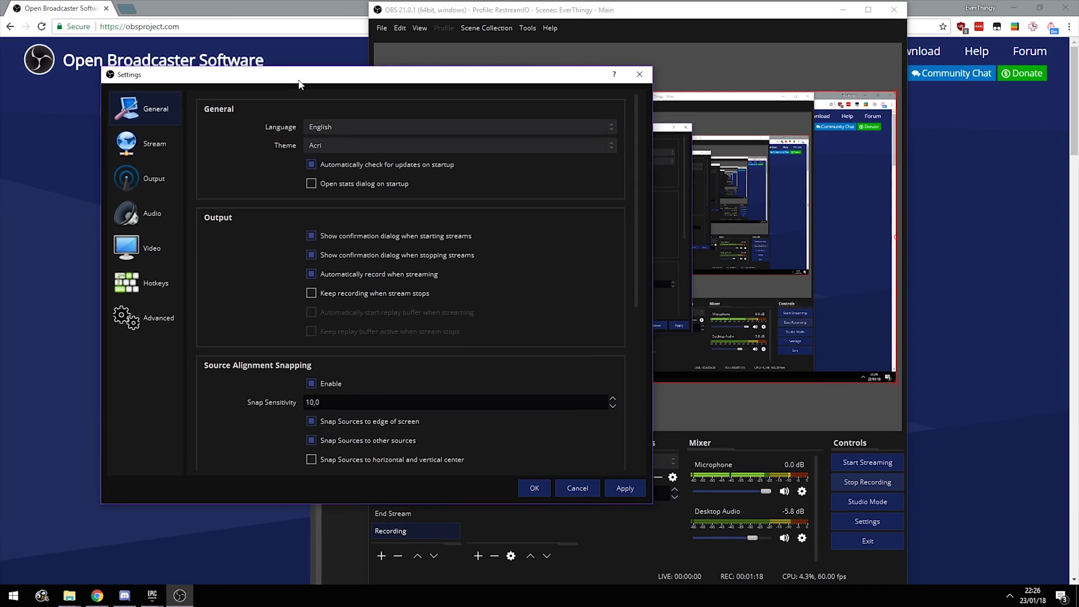
{"action": "mouse_move", "coordinate": [304, 78]}
{"action": "left_mouse_down"}
{"action": "mouse_move", "coordinate": [213, 80]}
{"action": "mouse_move", "coordinate": [239, 76]}
{"action": "left_mouse_up"}
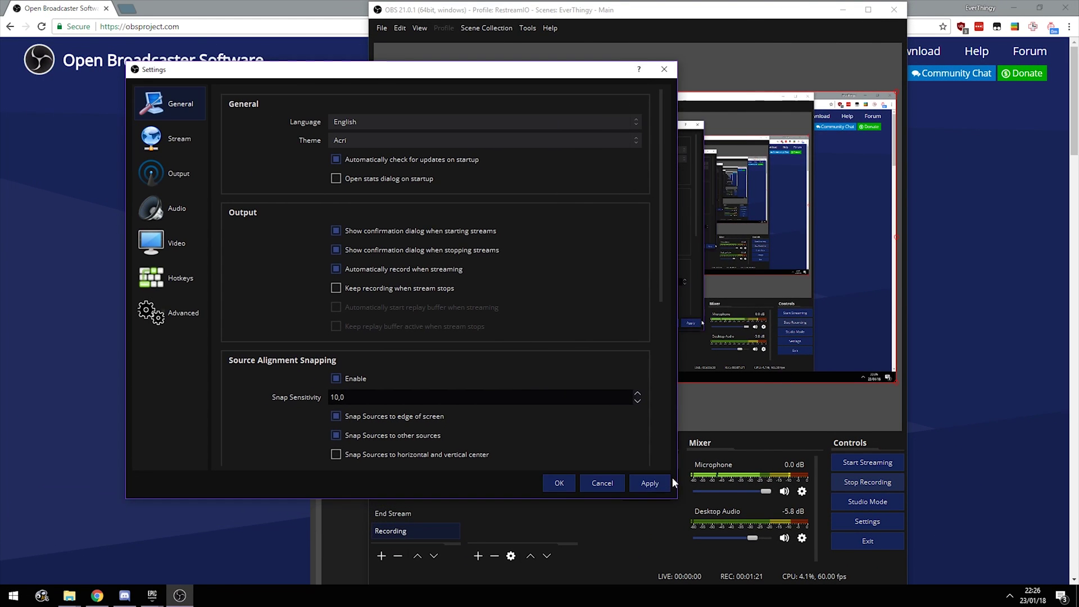
Step: Close Settings with OK and maximize the Acri-styled OBS window
{"action": "left_click", "coordinate": [559, 482]}
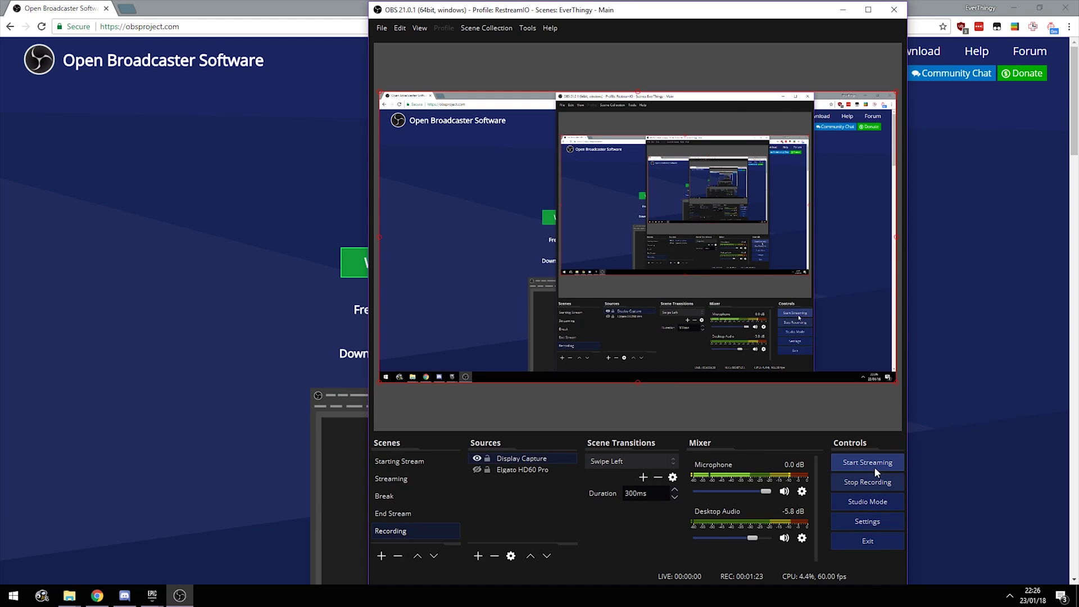
{"action": "left_click", "coordinate": [867, 9]}
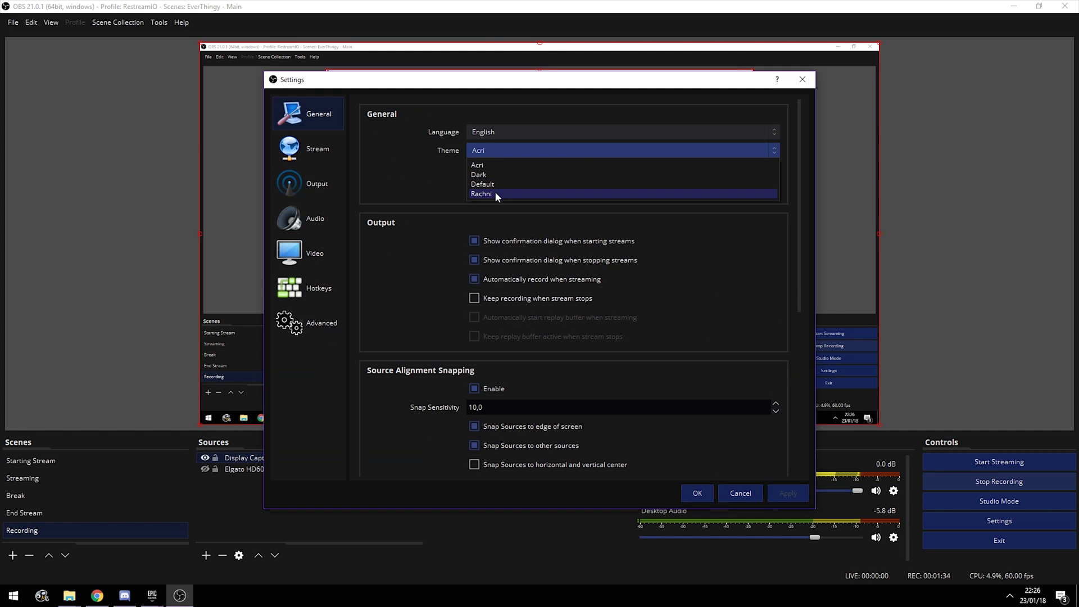
Step: Select Rachni in the General settings Theme dropdown for a pink and blue interface
{"action": "left_click", "coordinate": [495, 191]}
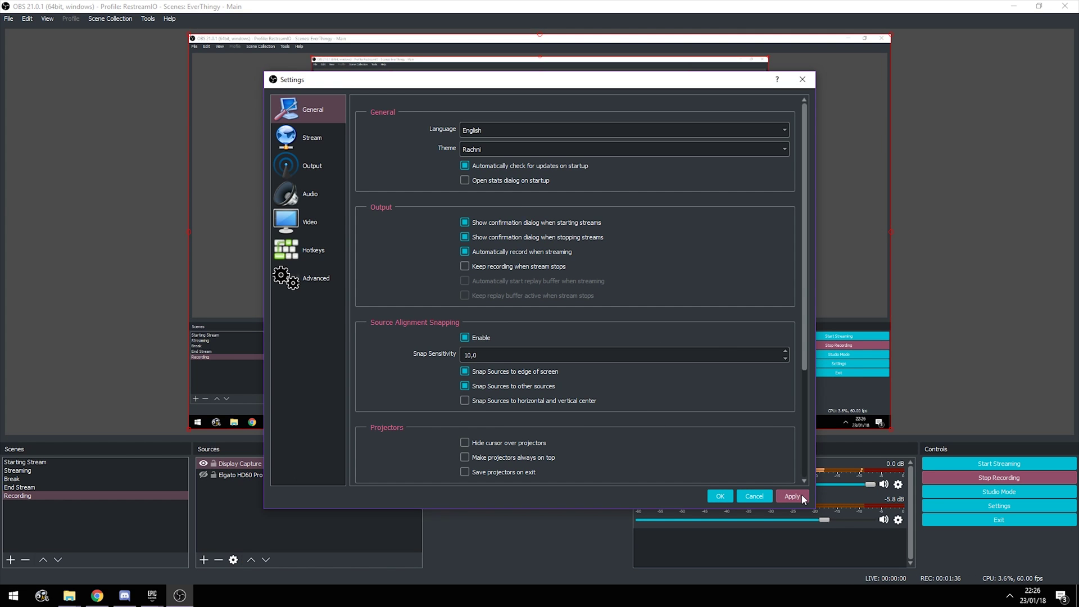